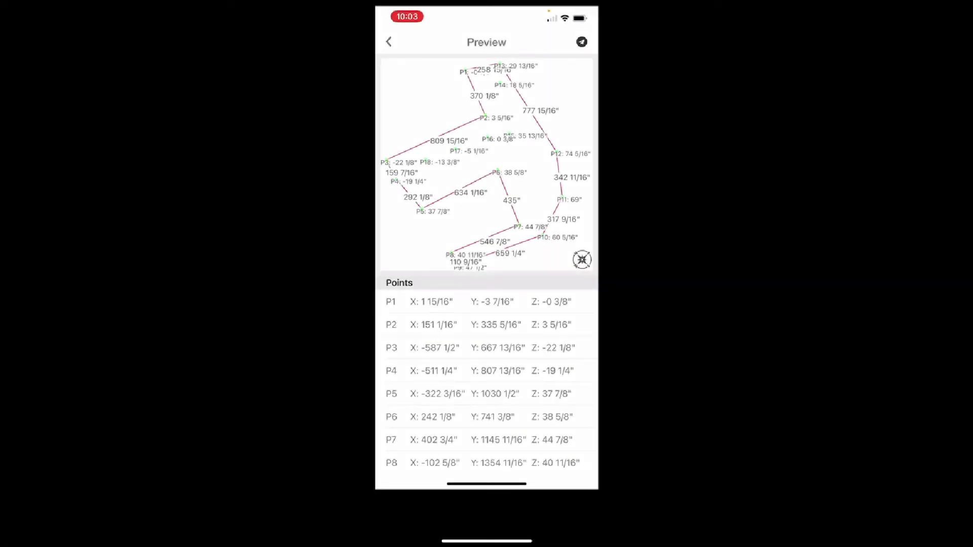
Step: Start a new e-mail with the point plot attached, addressed to the suggested contact
click(582, 41)
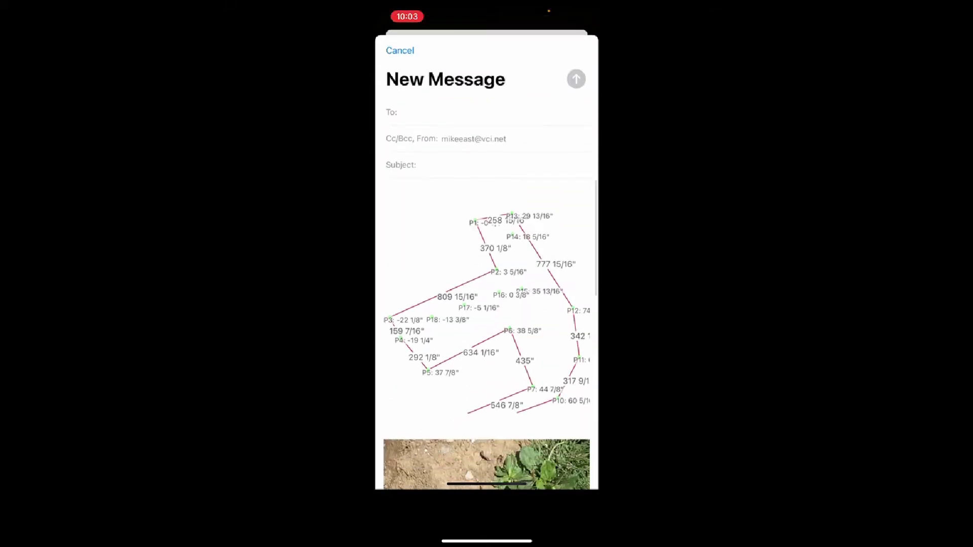
text(m)
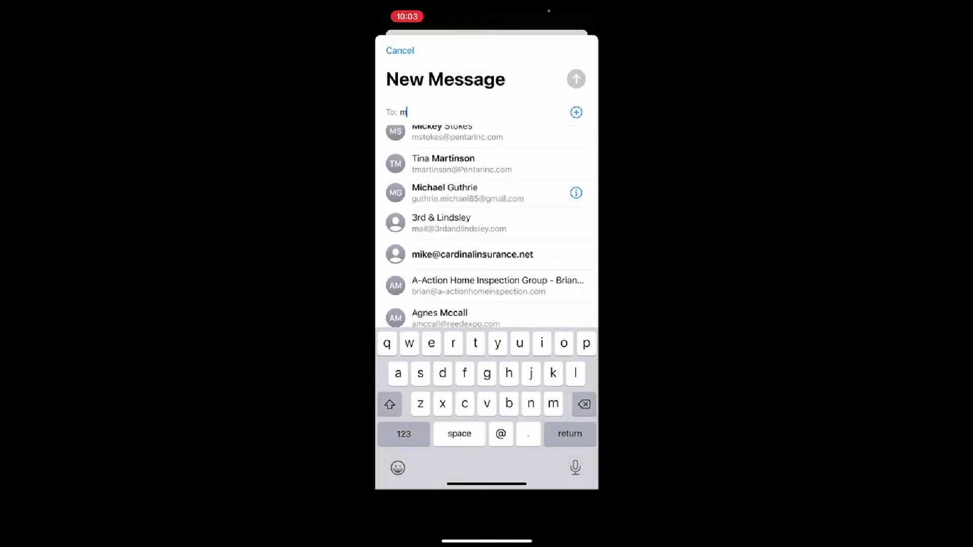
click(431, 140)
Step: Enter a subject identifying plot 1 and send the message, choosing an attachment size
click(419, 165)
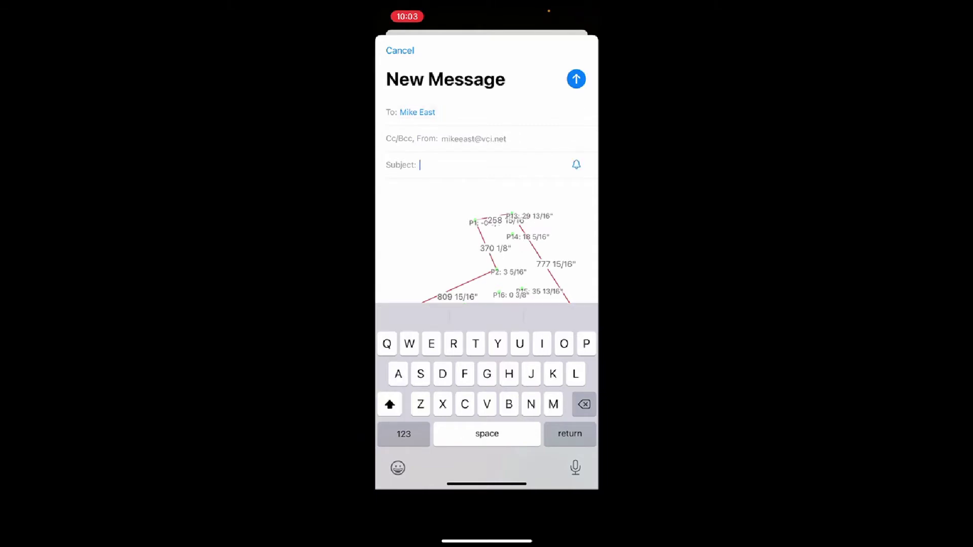
text(Jeremy)
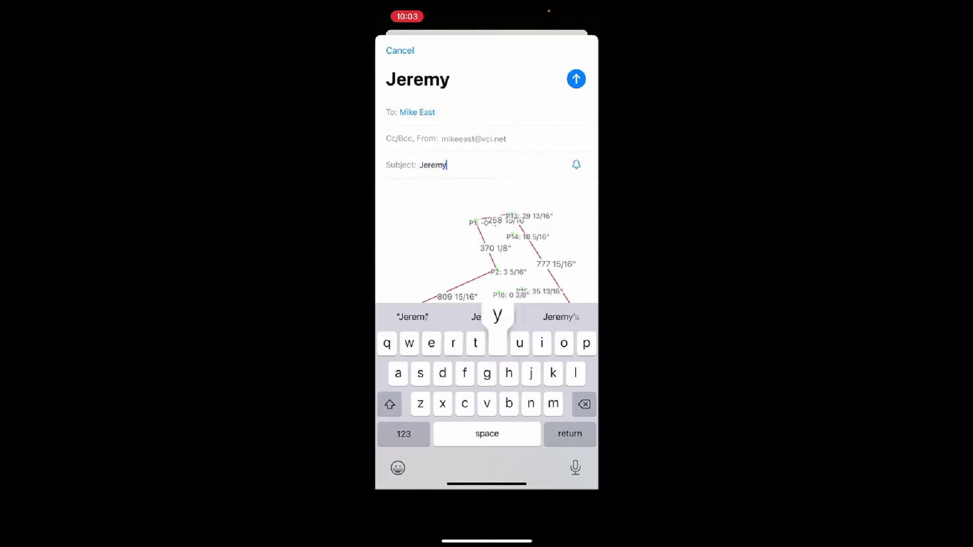
text( plot 1)
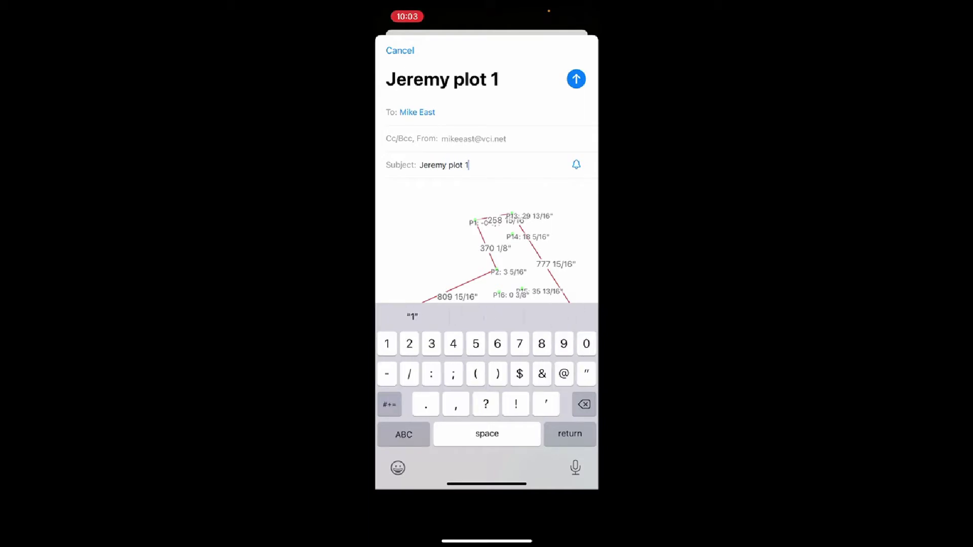
click(576, 78)
click(486, 419)
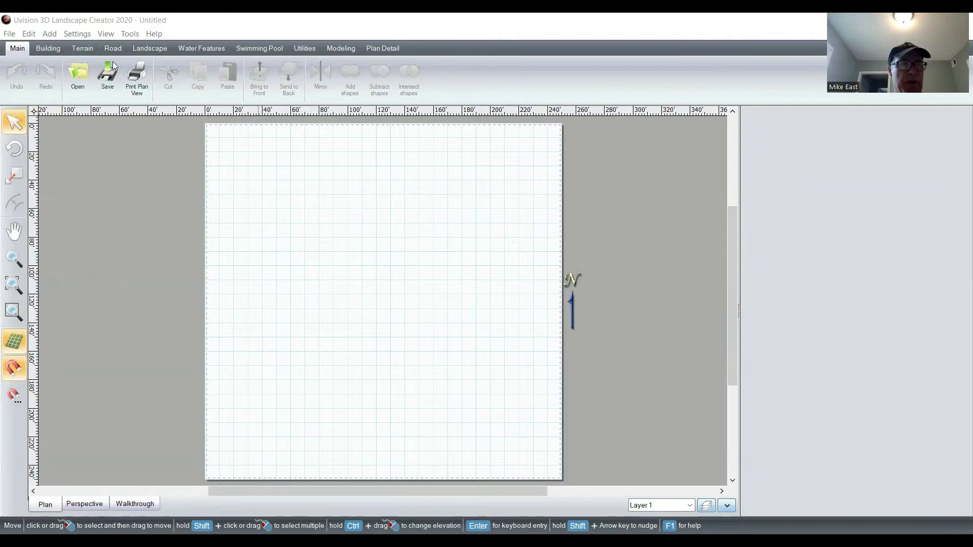
Step: Launch the Terrain Elevation Import Wizard from the Tools menu
click(130, 34)
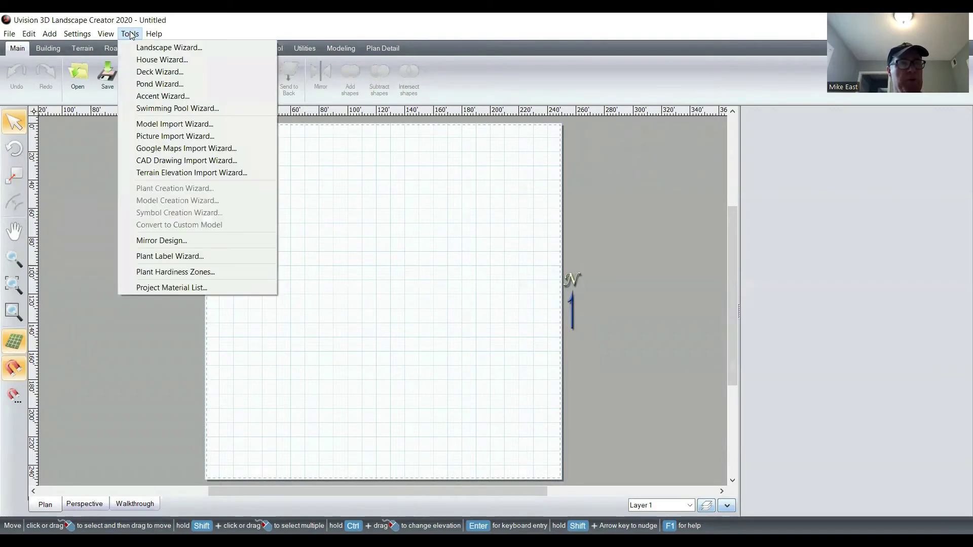
click(172, 173)
Step: Browse to and load the surveyed coordinates CSV file as the elevation data
click(517, 412)
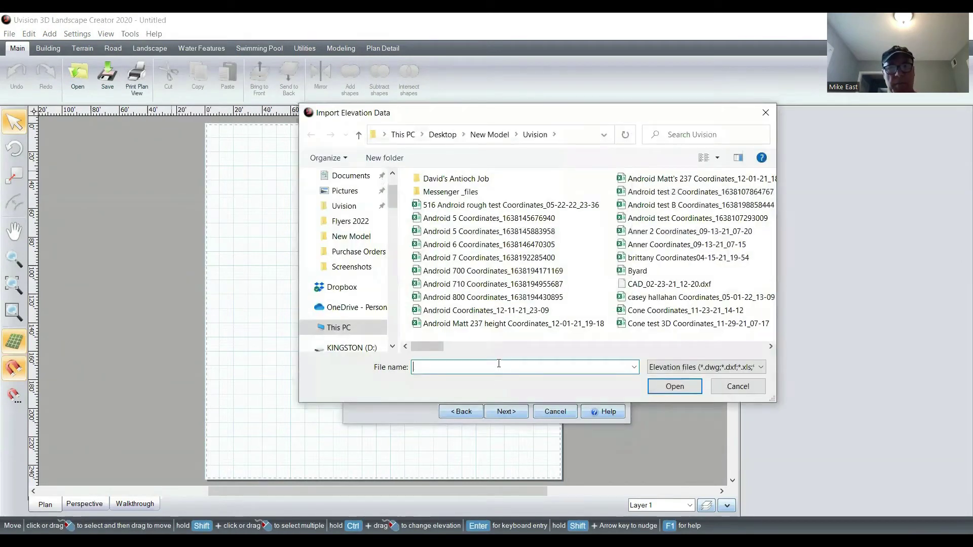
text(jeremy)
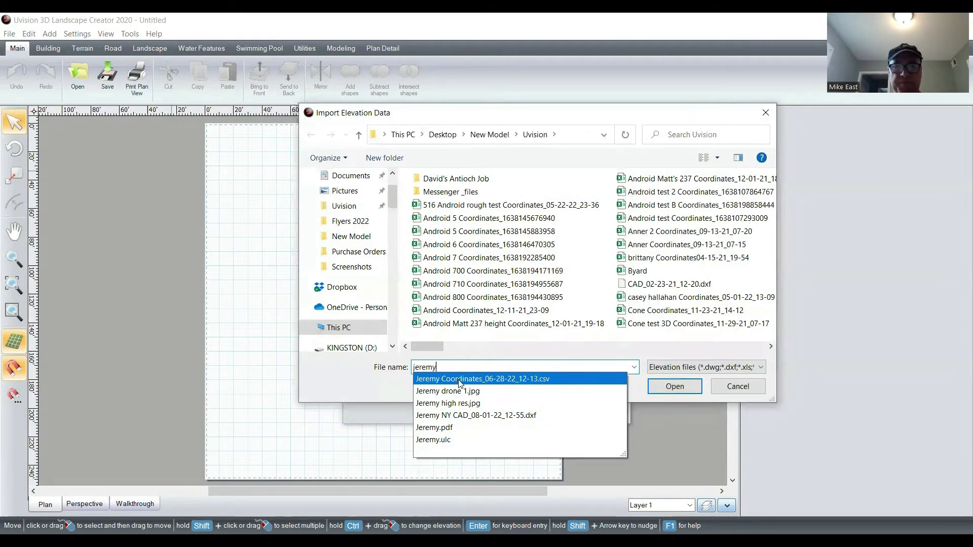
click(687, 388)
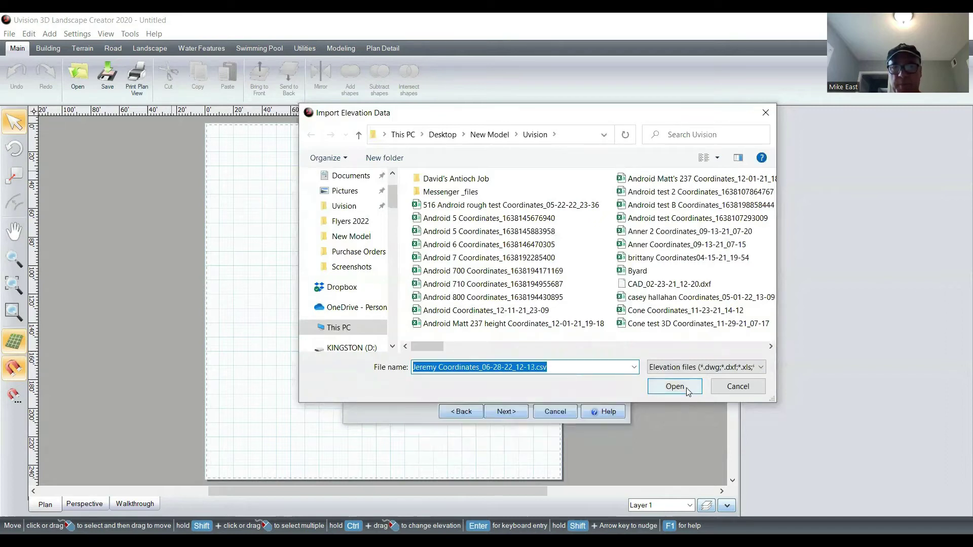
click(687, 390)
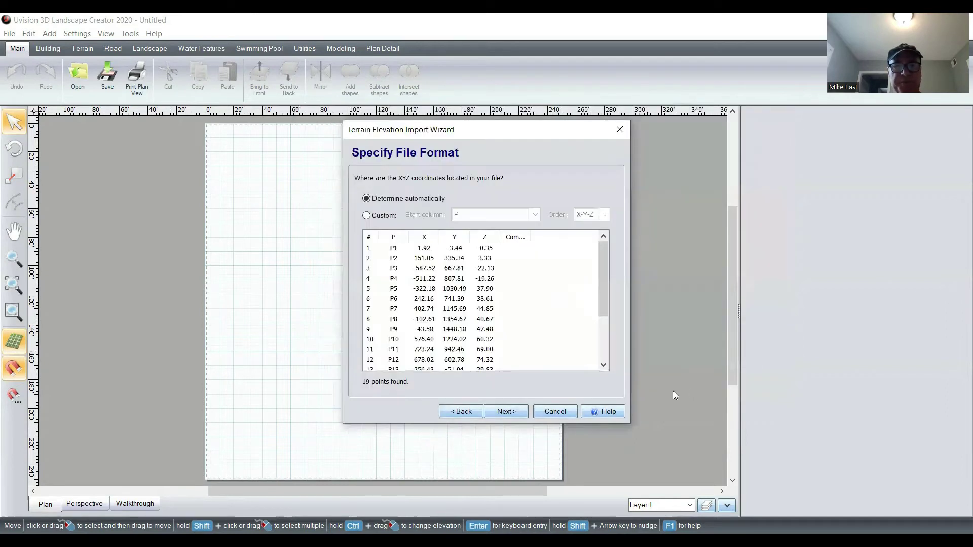
Step: Import the 19 points as contours with the detected XYZ columns, inch units and 3" slices
click(505, 413)
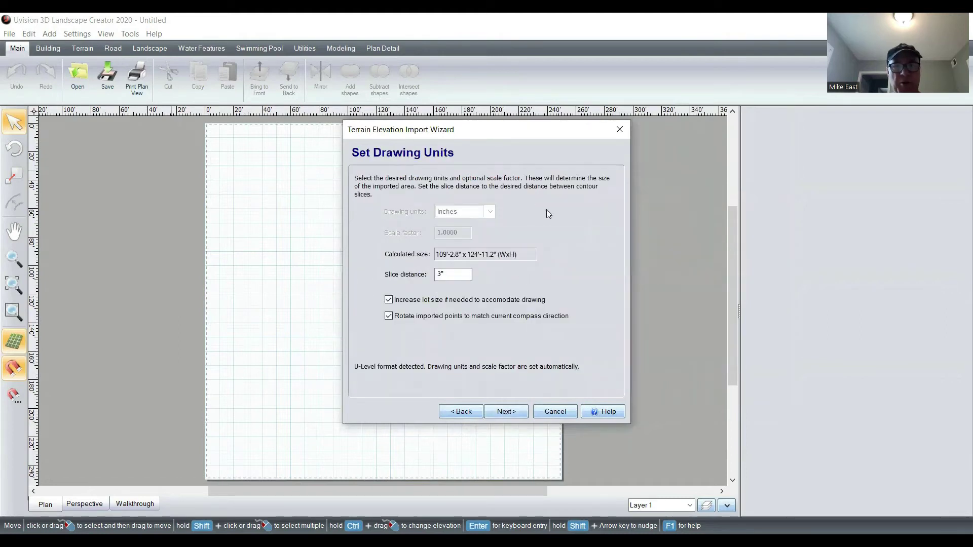
click(513, 413)
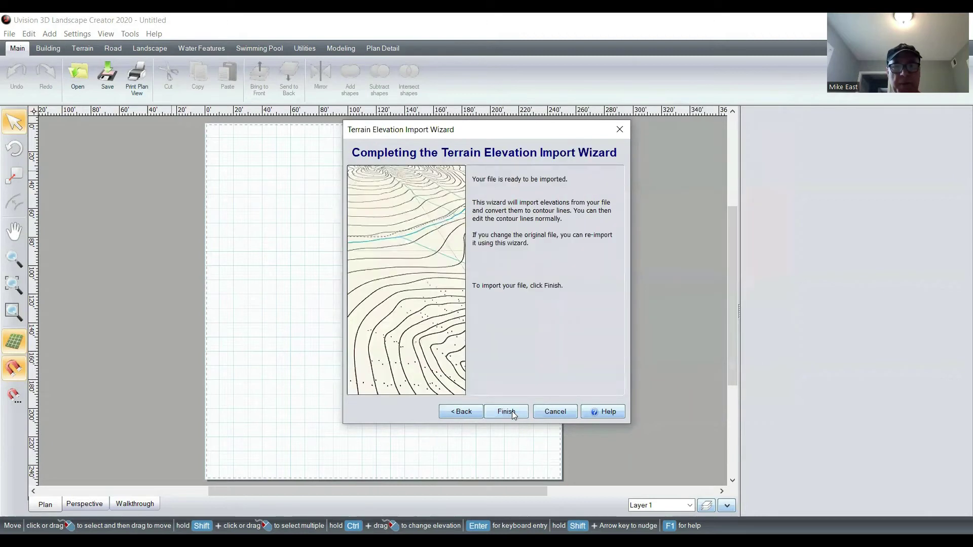
click(513, 414)
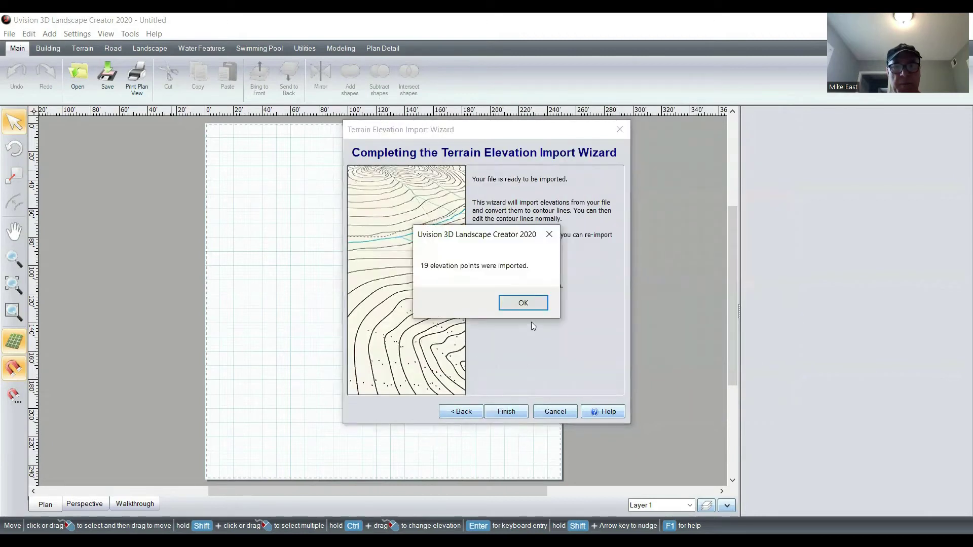
click(517, 299)
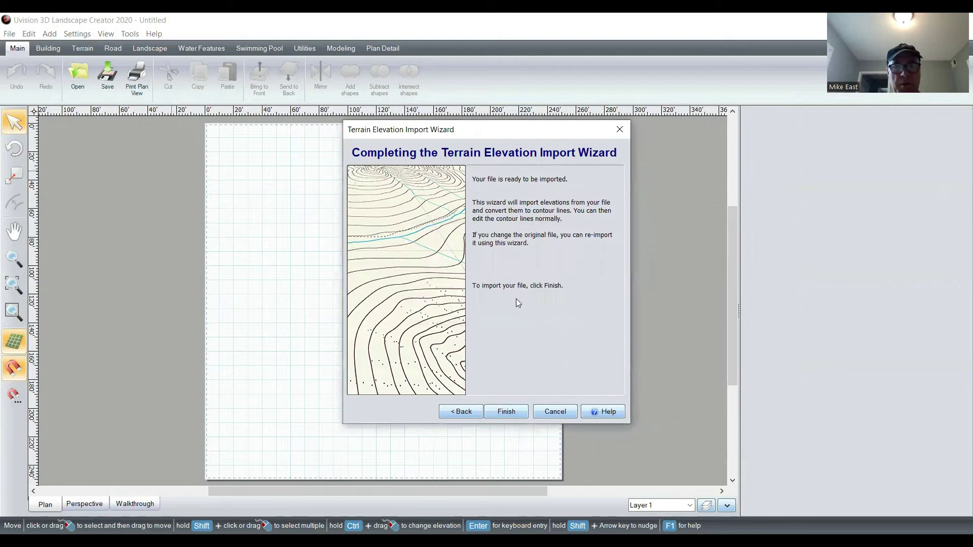
Step: Rotate the contour map group to about 146°, then return to selecting
scroll(518, 300, up, 1)
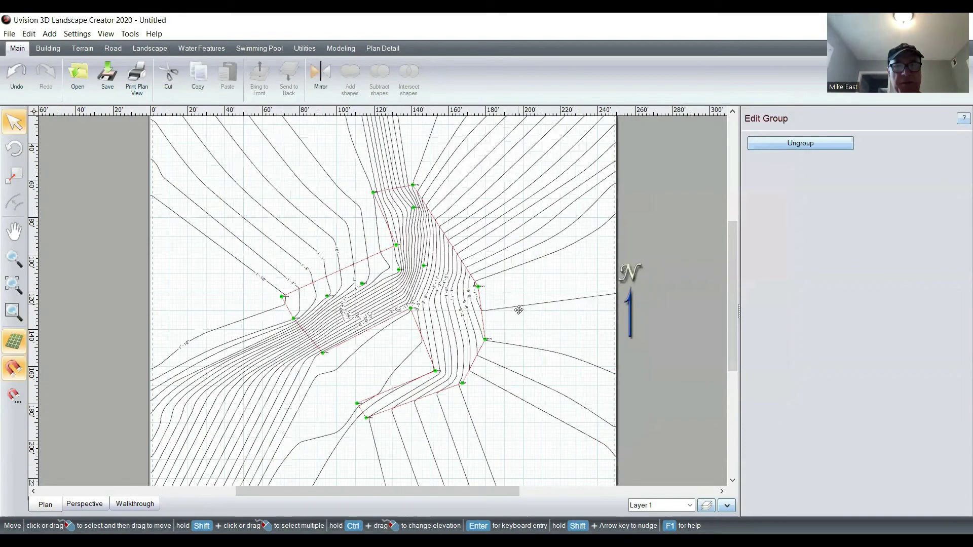
scroll(517, 310, up, 1)
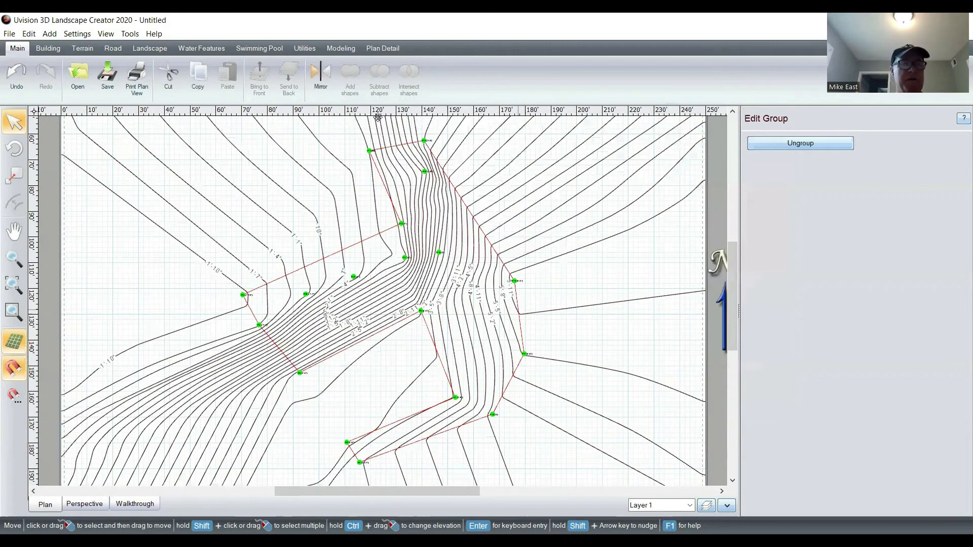
click(14, 149)
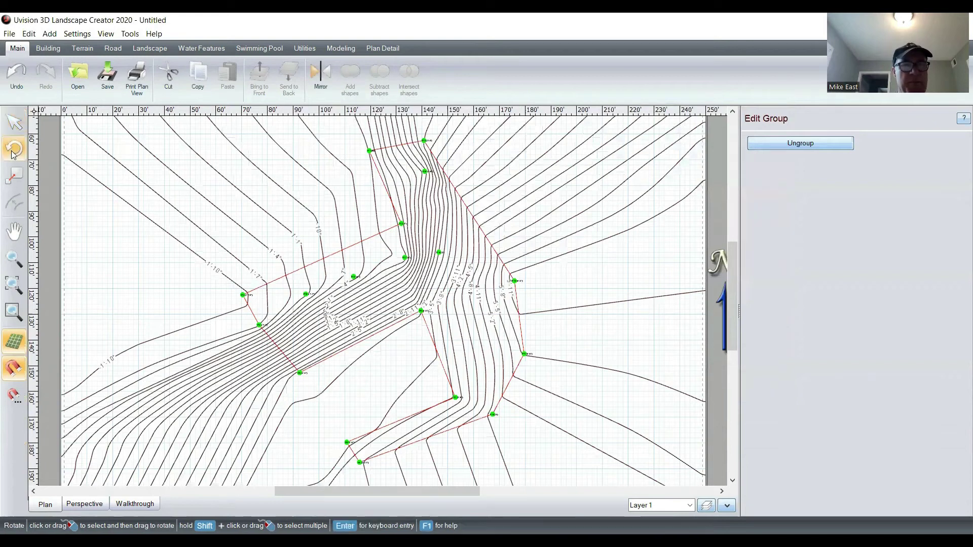
click(424, 143)
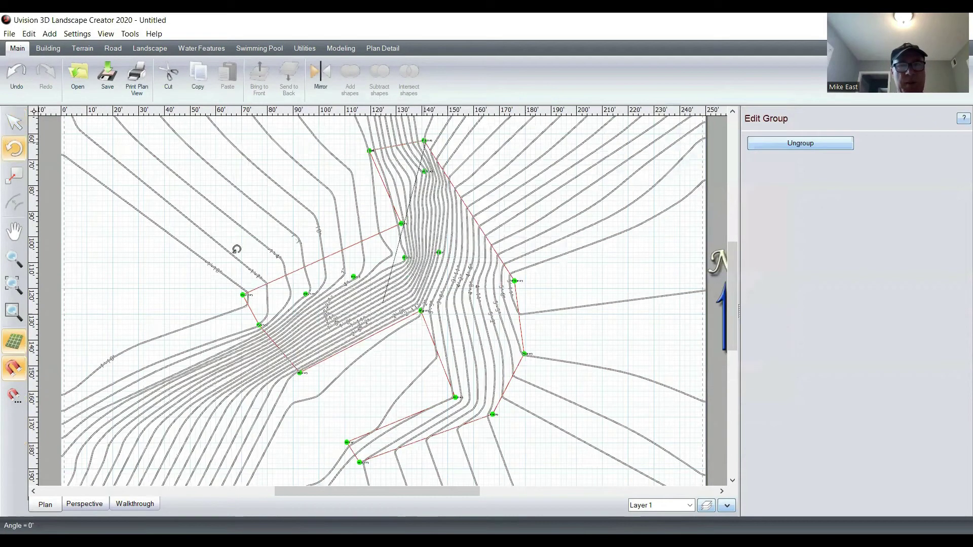
click(272, 400)
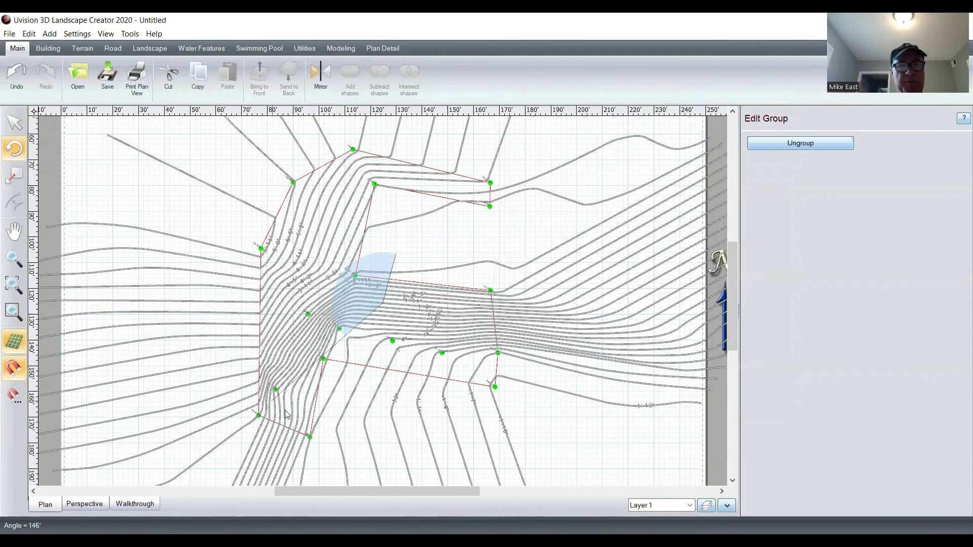
click(199, 306)
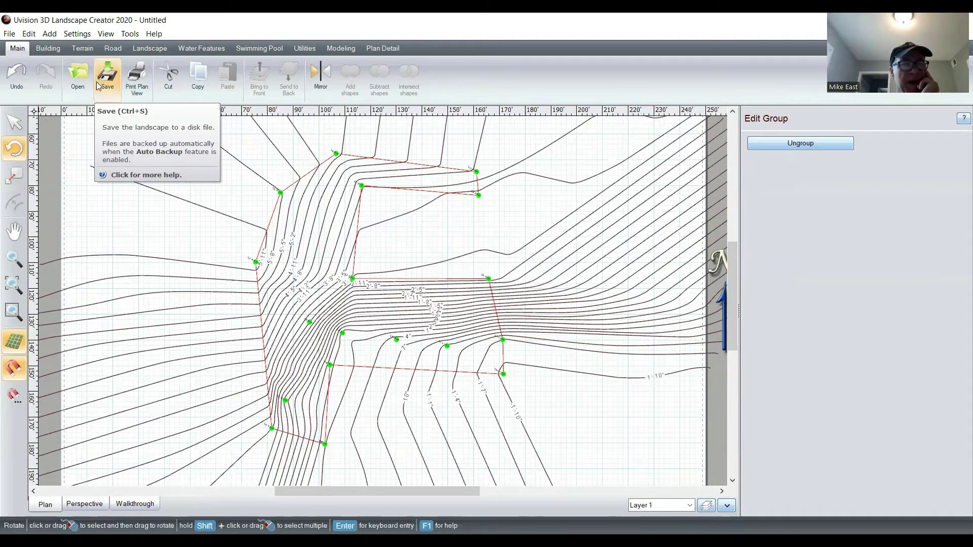
key(ctrl+z)
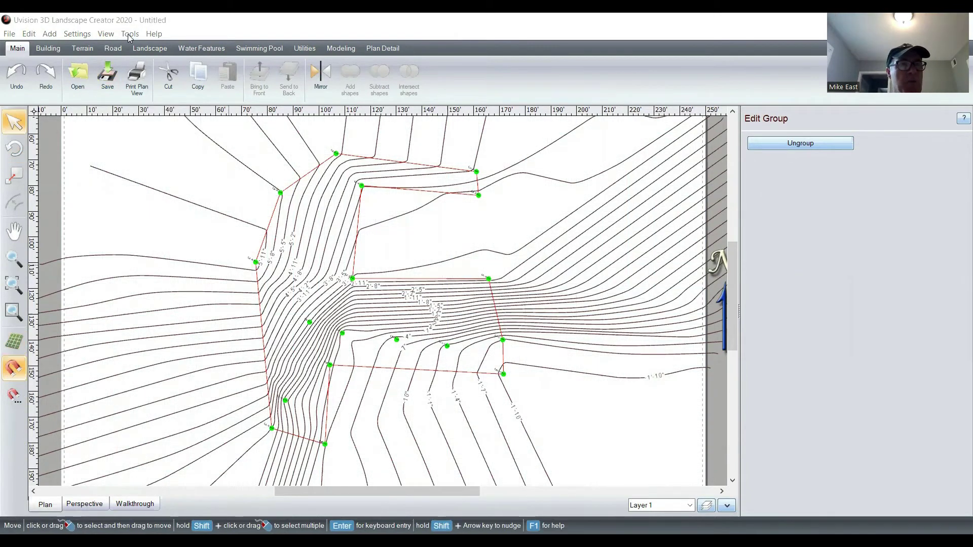
Step: Start the Picture Import Wizard with Overlay as the picture type
click(130, 34)
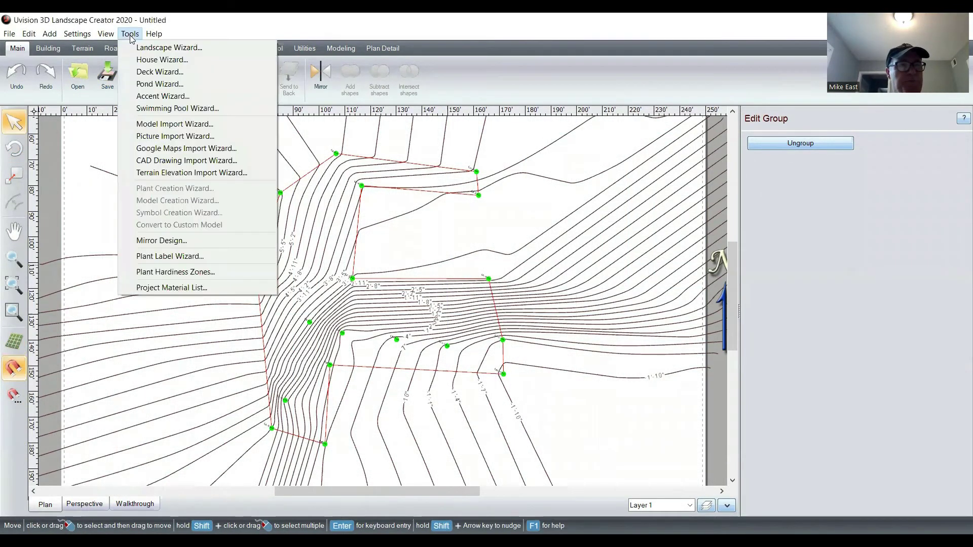
click(162, 137)
click(520, 414)
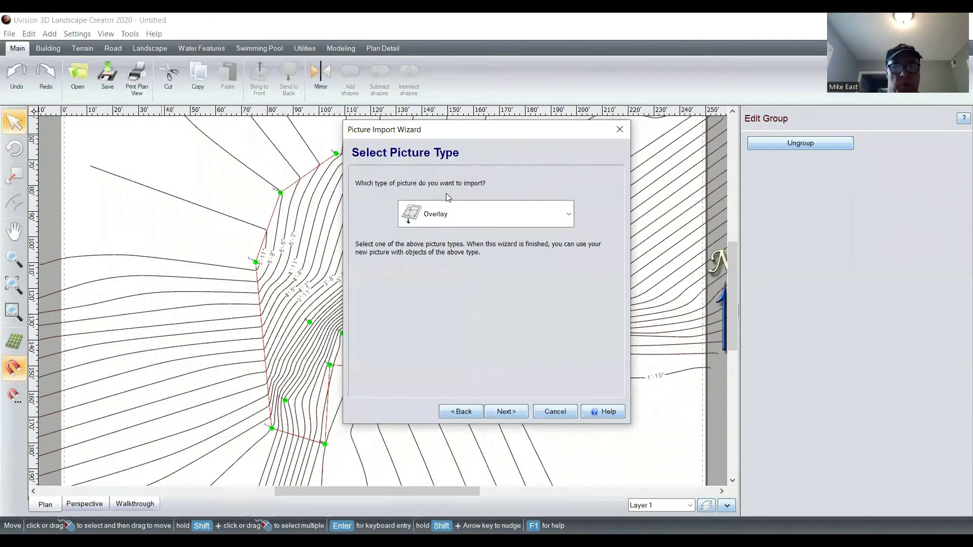
click(506, 412)
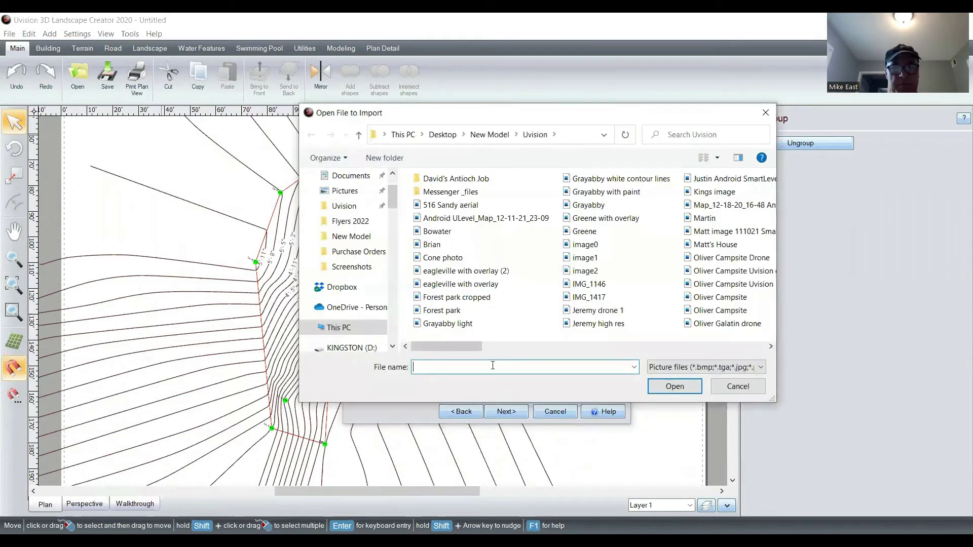
Step: Load 'Jeremy drone 1.jpg' and accept its preview and destination name
text(jere)
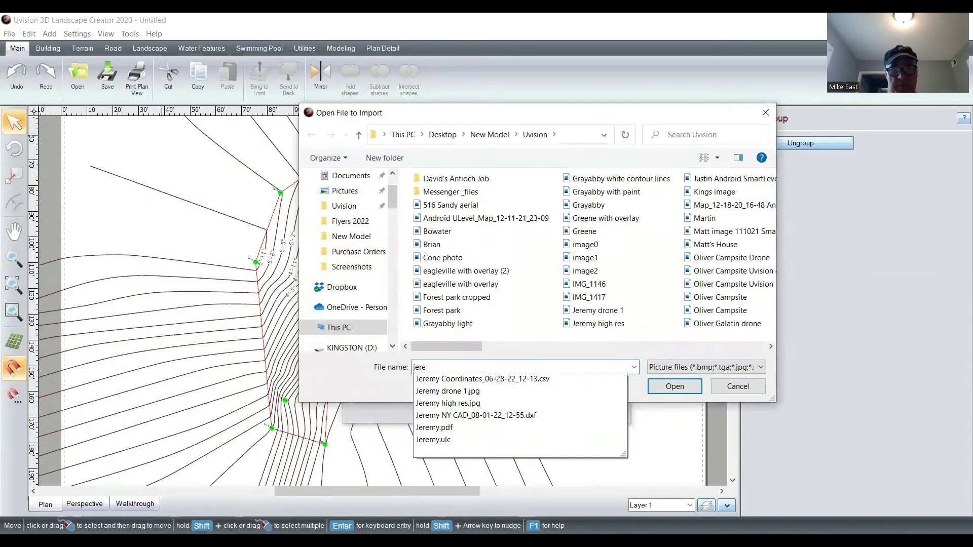
click(475, 391)
click(673, 387)
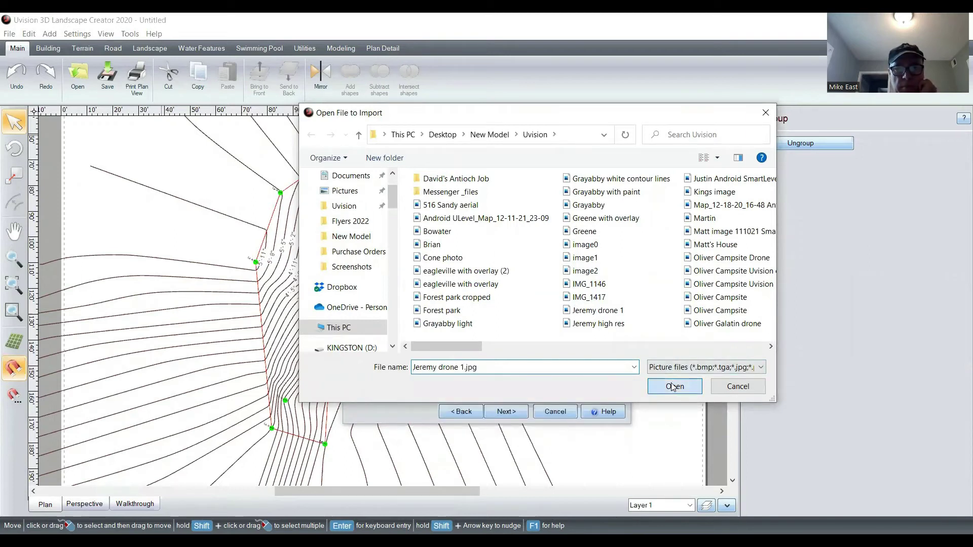
click(506, 411)
click(515, 414)
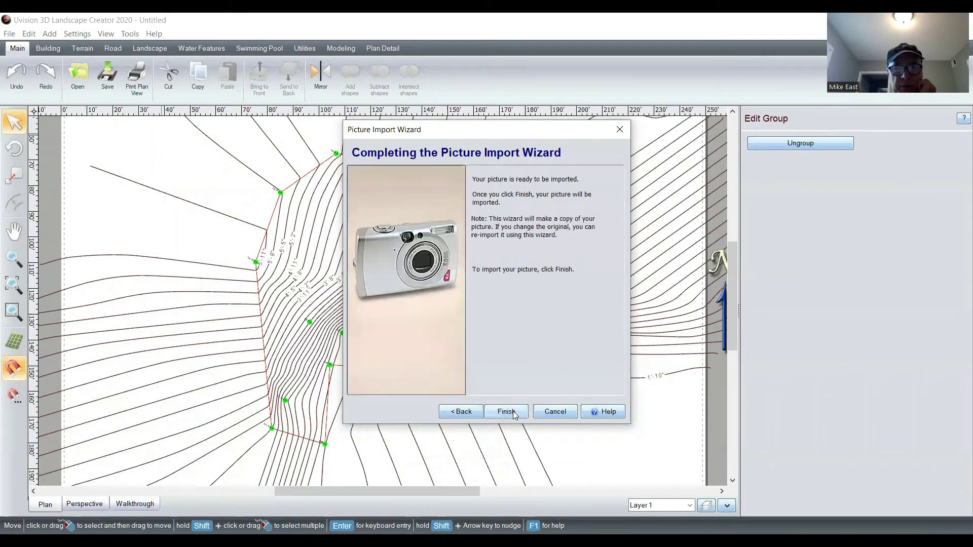
Step: Place the drone photo at 171'-11" by 129', rotate it to −92.3° and align it with the survey points
click(513, 411)
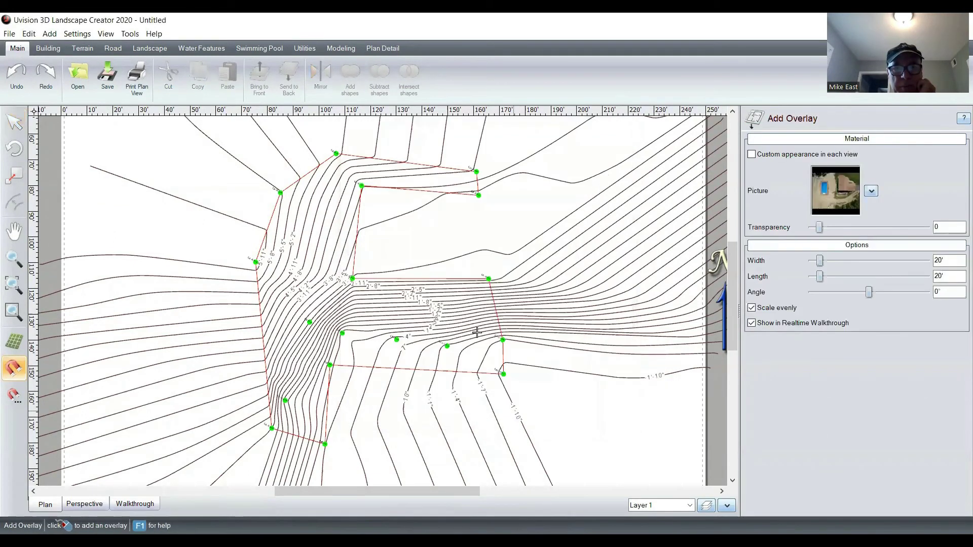
click(408, 326)
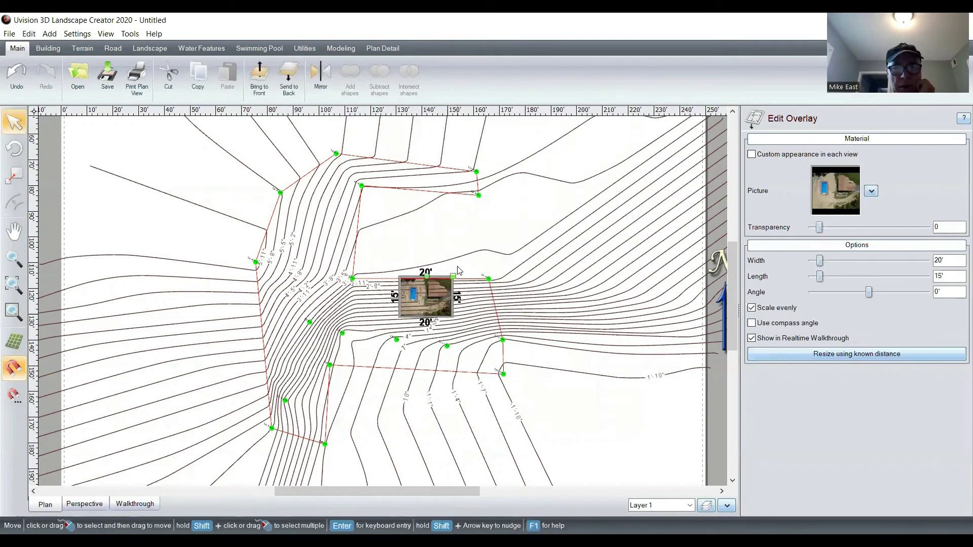
drag(453, 276, 659, 130)
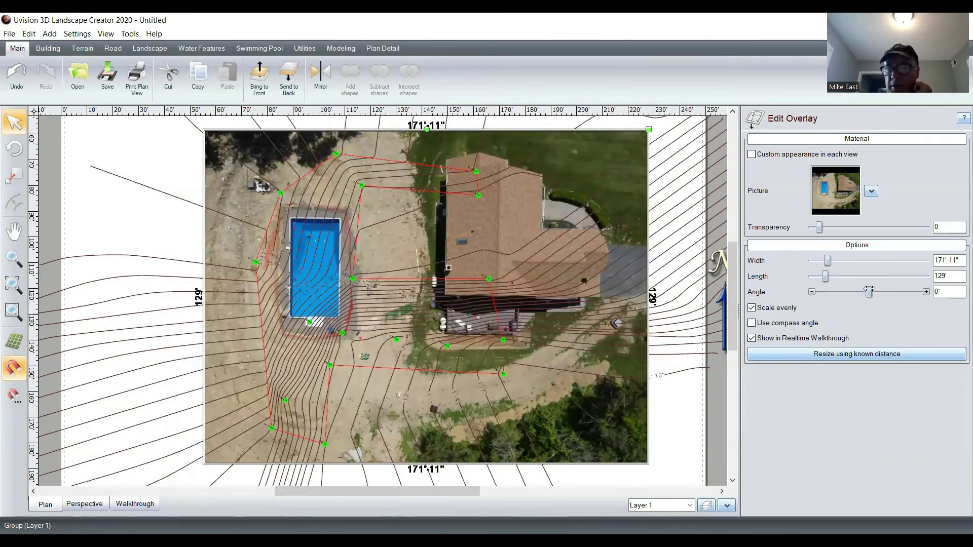
drag(869, 292, 843, 293)
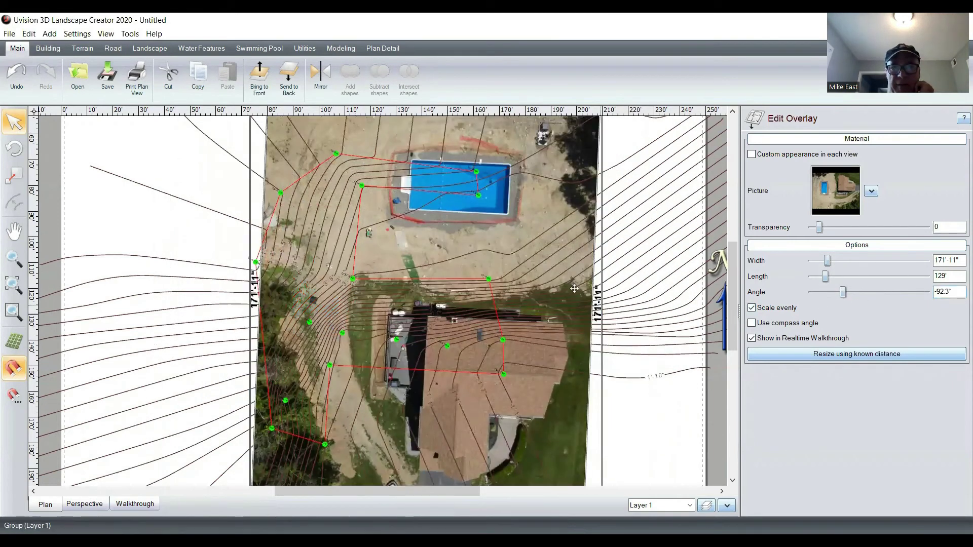
drag(476, 221, 454, 269)
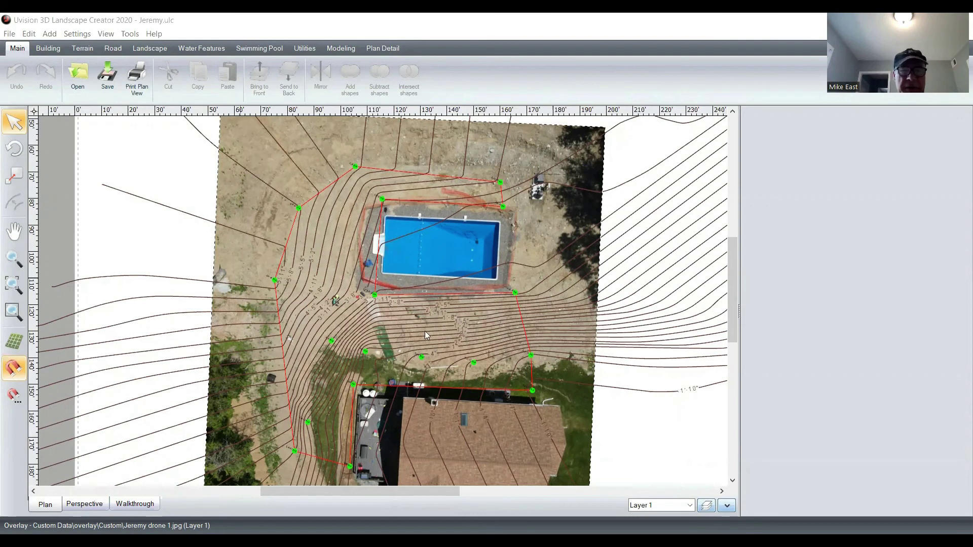
Step: Zoom in on the contour labels, such as 2'-11" and 2'-8", beside the pool
scroll(425, 331, up, 1)
scroll(422, 325, up, 2)
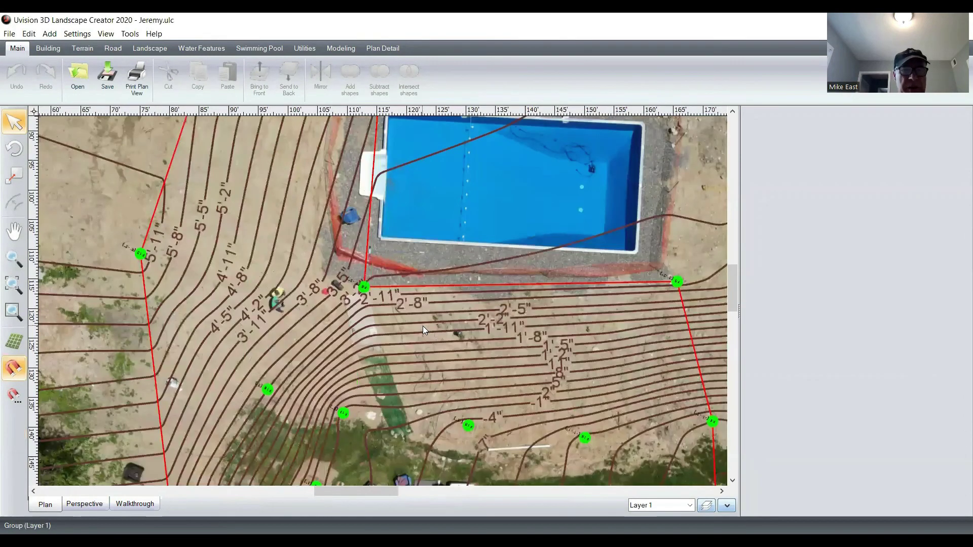
scroll(422, 330, up, 1)
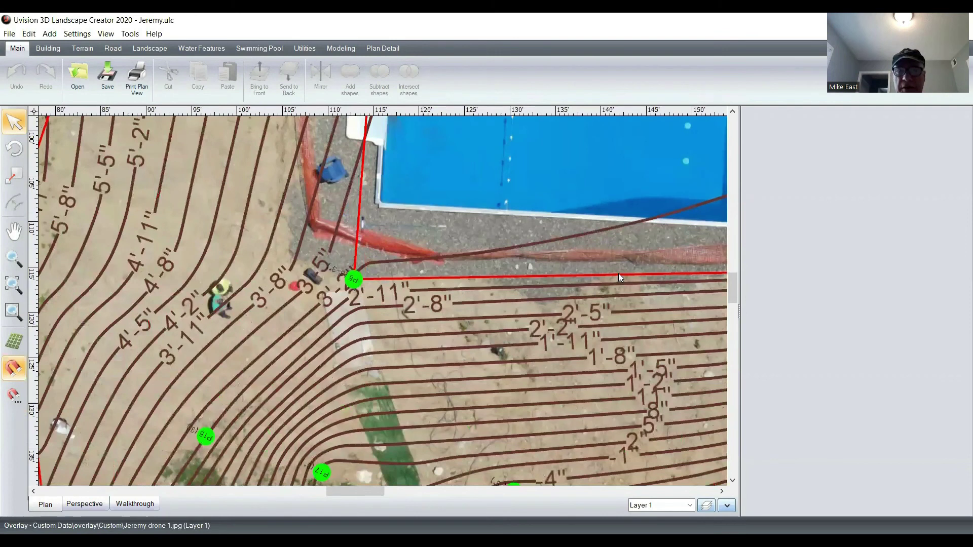